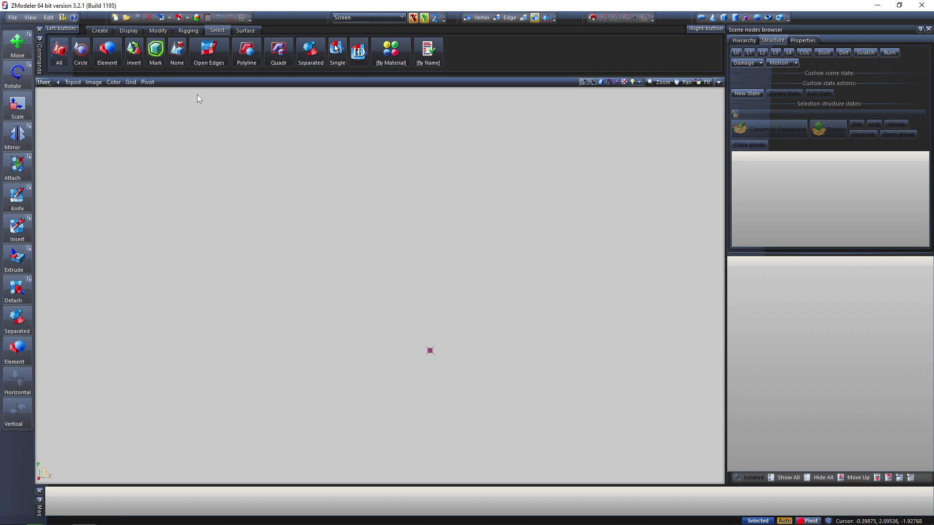
Select tenf2.yft and tenf2_hi.yft for import and remove the existing preload pack entry.
click(160, 20)
click(364, 215)
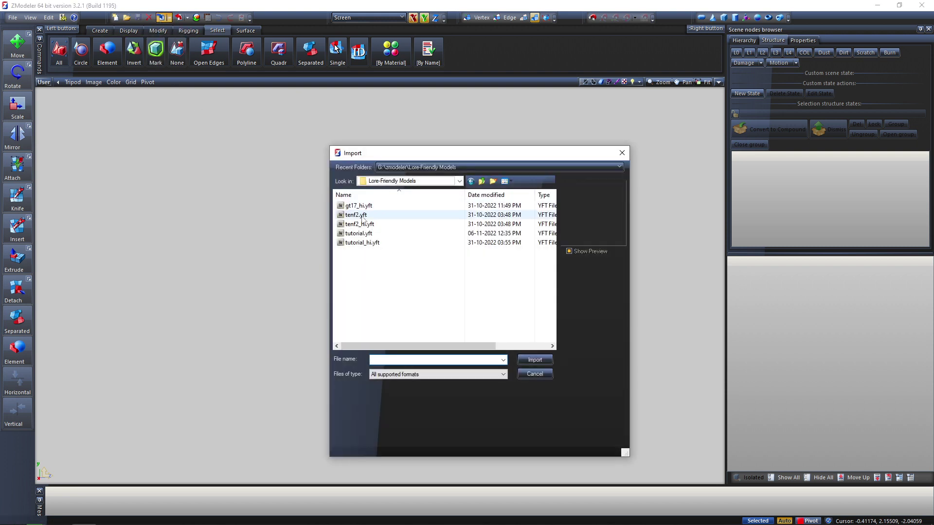
ctrl+click(366, 223)
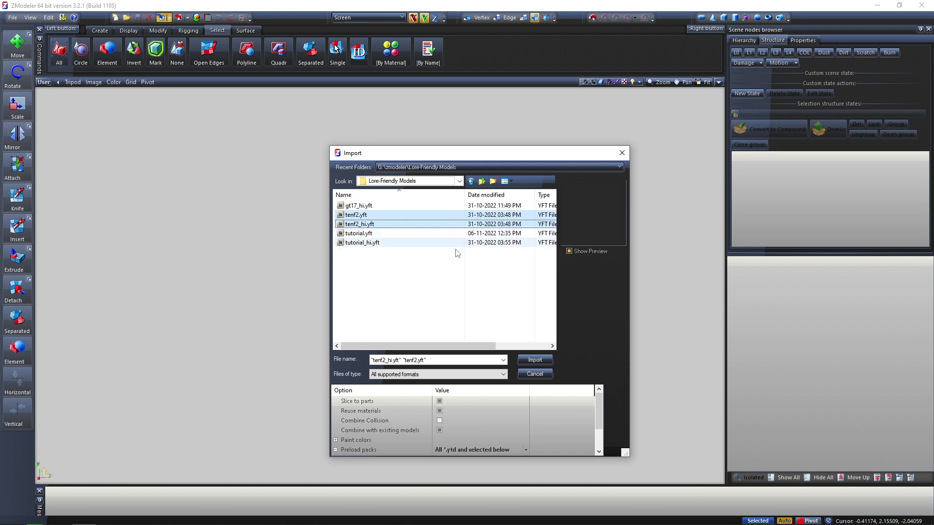
click(475, 412)
scroll(476, 404, down, 2)
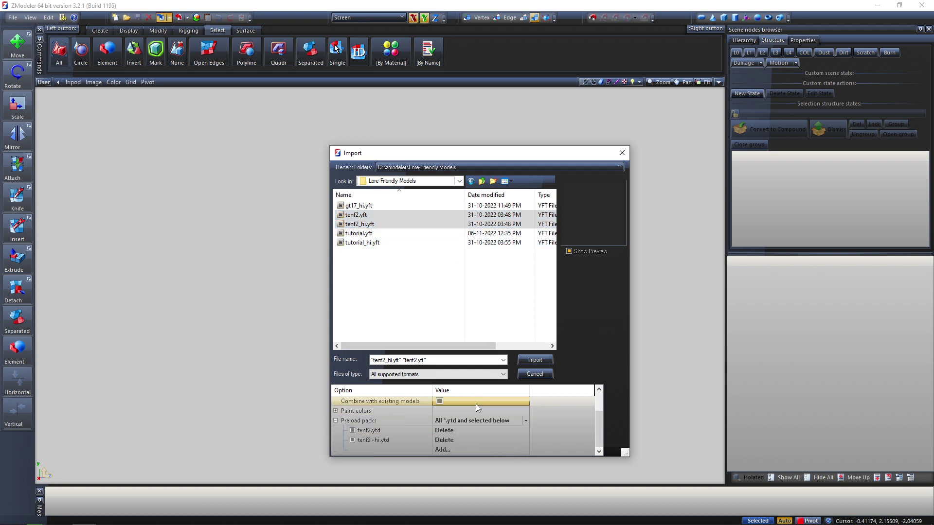
click(457, 442)
click(457, 441)
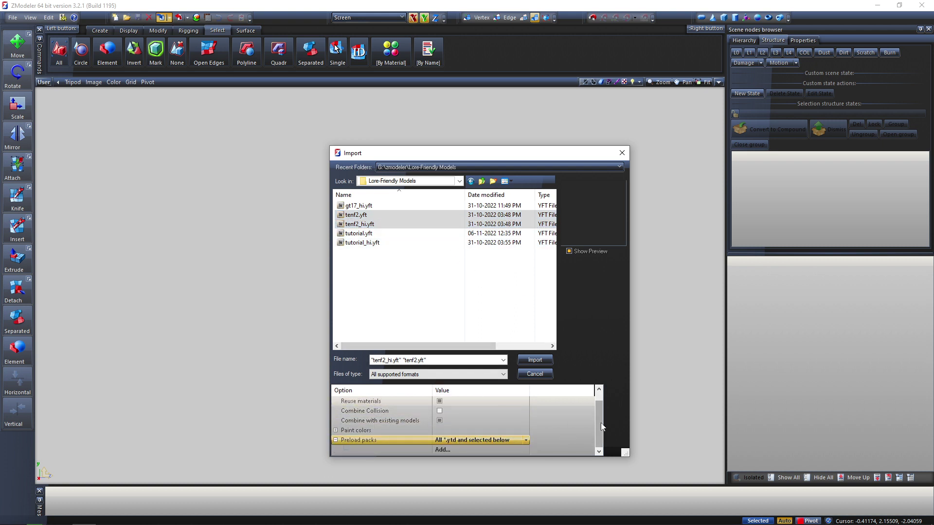
Add tenf2.ytd and tenf2+hi.ytd to the preload texture pack list.
click(452, 450)
click(457, 232)
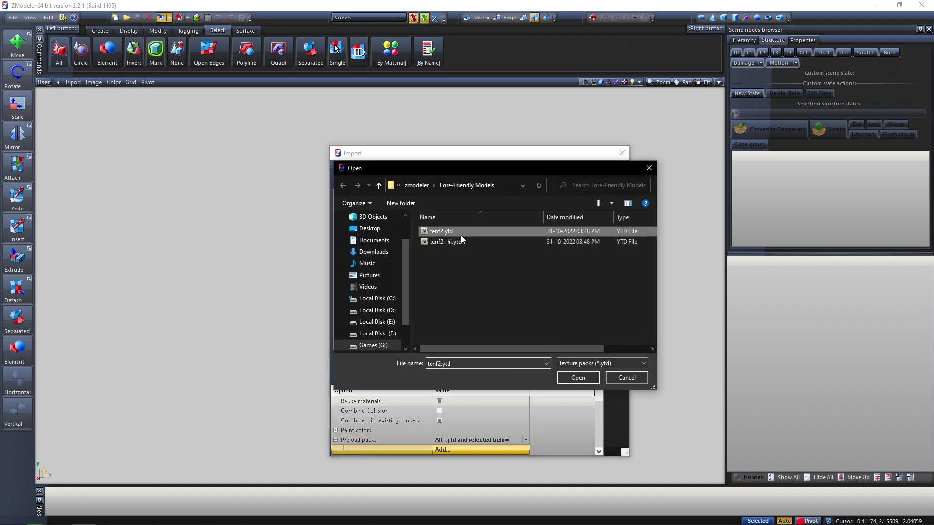
click(571, 379)
click(459, 450)
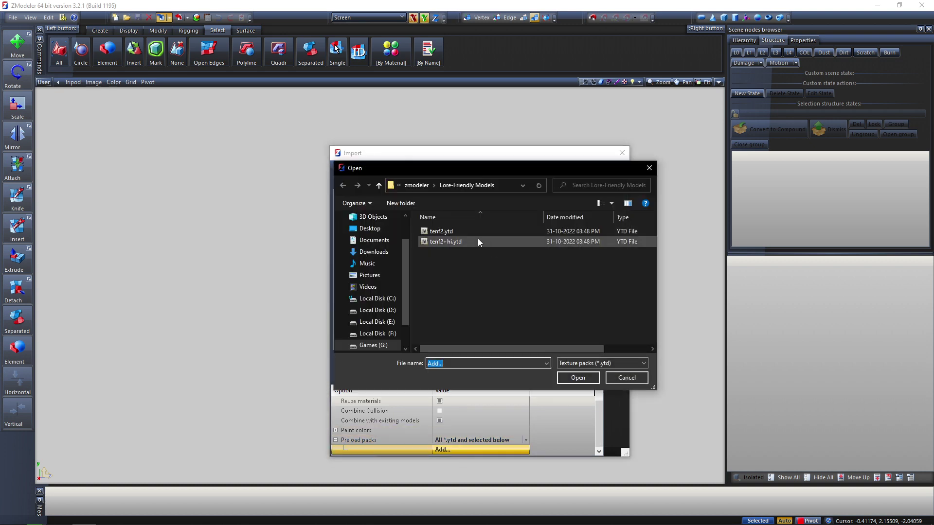
click(477, 241)
click(578, 378)
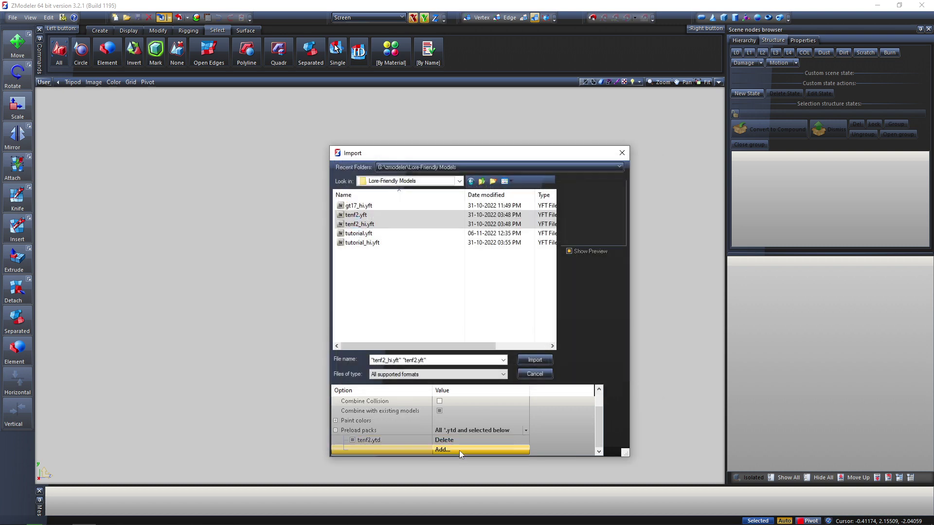
click(458, 450)
click(460, 241)
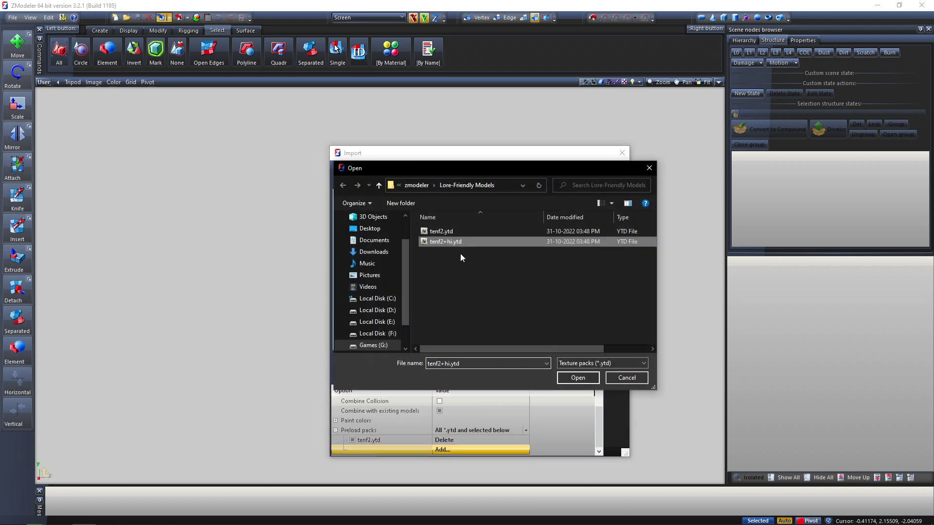
click(578, 378)
click(494, 430)
click(494, 430)
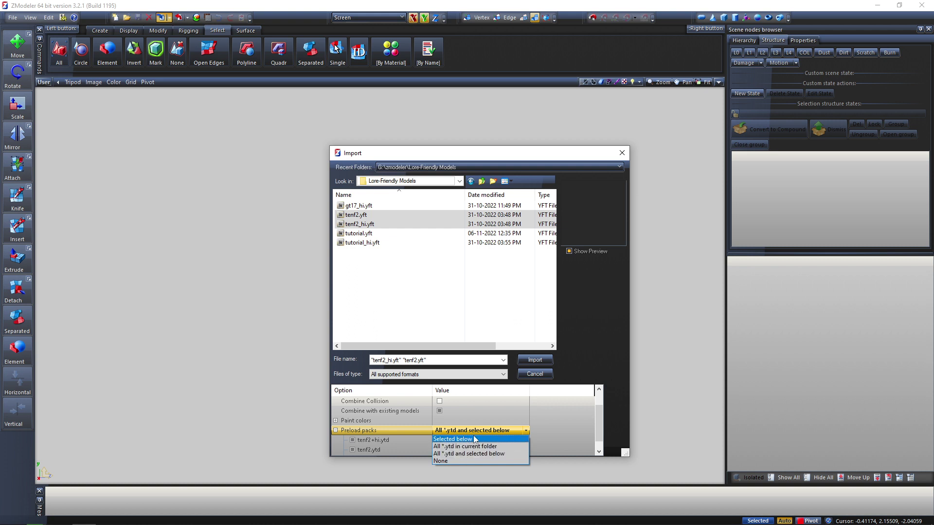
Switch the Preload packs dropdown to 'All *.ytd and selected below'.
click(475, 439)
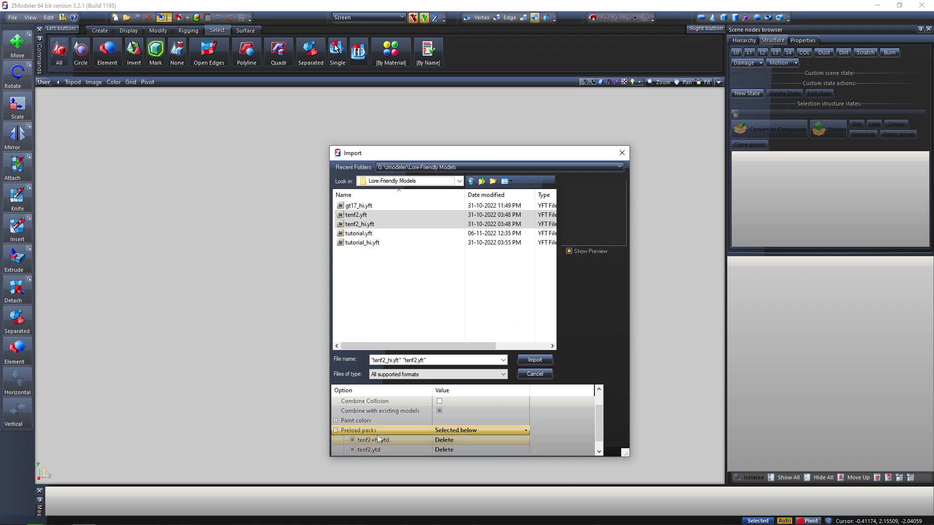
scroll(407, 430, down, 1)
click(447, 421)
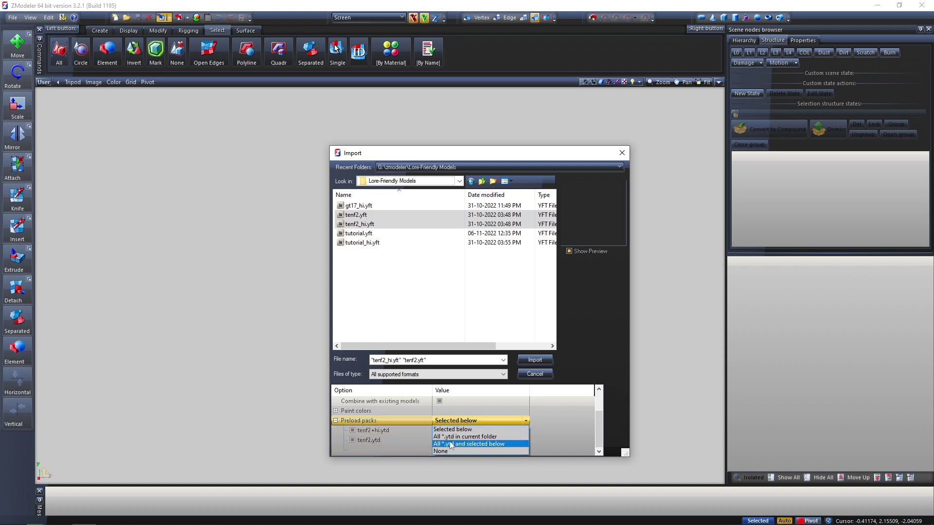
click(450, 436)
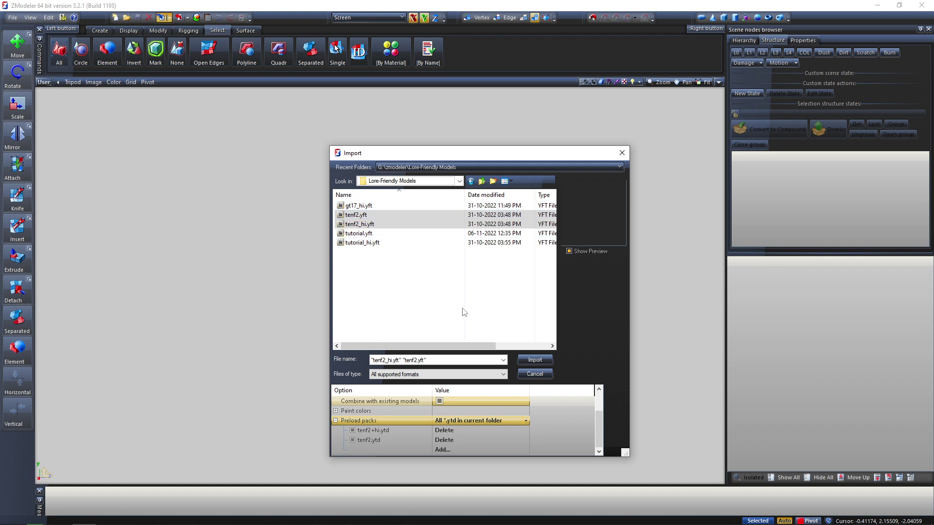
click(462, 420)
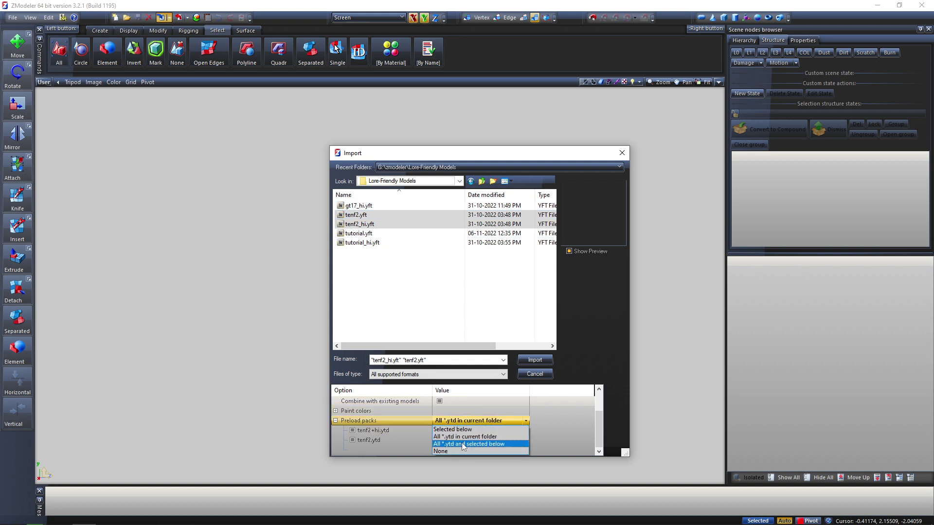
click(462, 443)
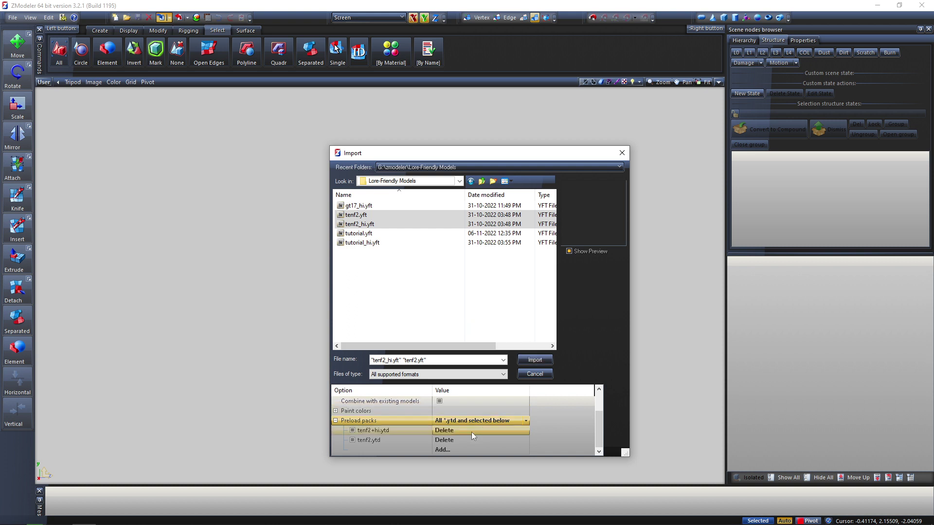
Import the two tenf2 models and dismiss the log entry's menu.
click(535, 360)
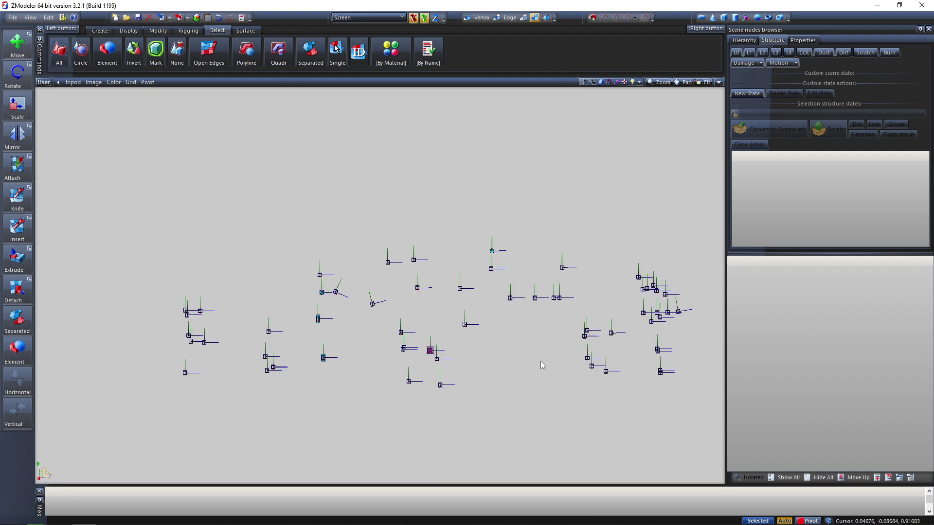
right_click(428, 490)
click(424, 489)
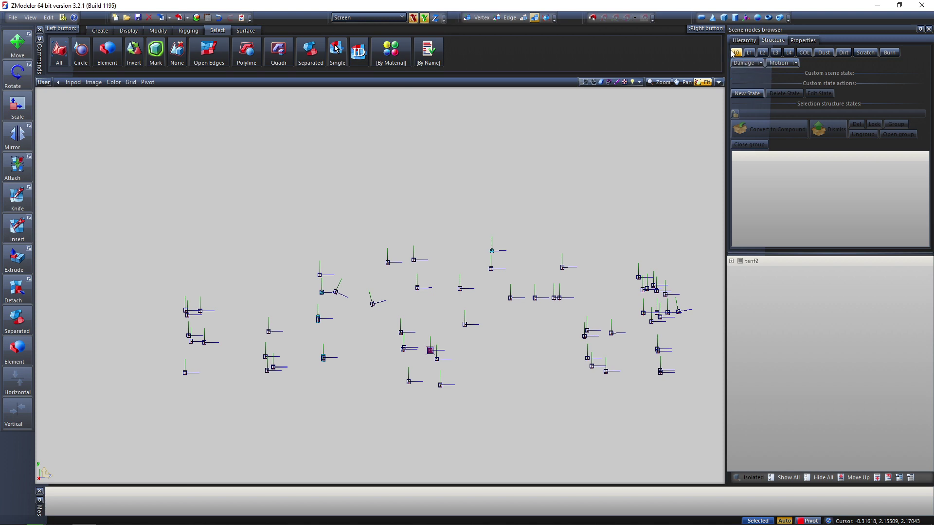
Show the L0 full-detail mesh and orbit to an elevated three-quarter view.
click(733, 53)
scroll(294, 202, down, 2)
scroll(308, 243, up, 4)
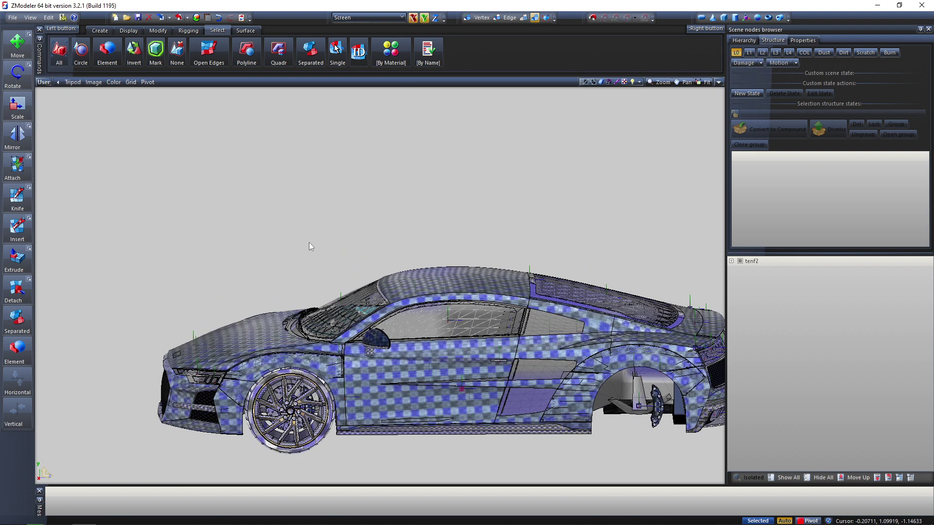
mouse_move(309, 242)
middle_down()
mouse_move(291, 246)
mouse_move(308, 244)
middle_up()
scroll(311, 245, down, 3)
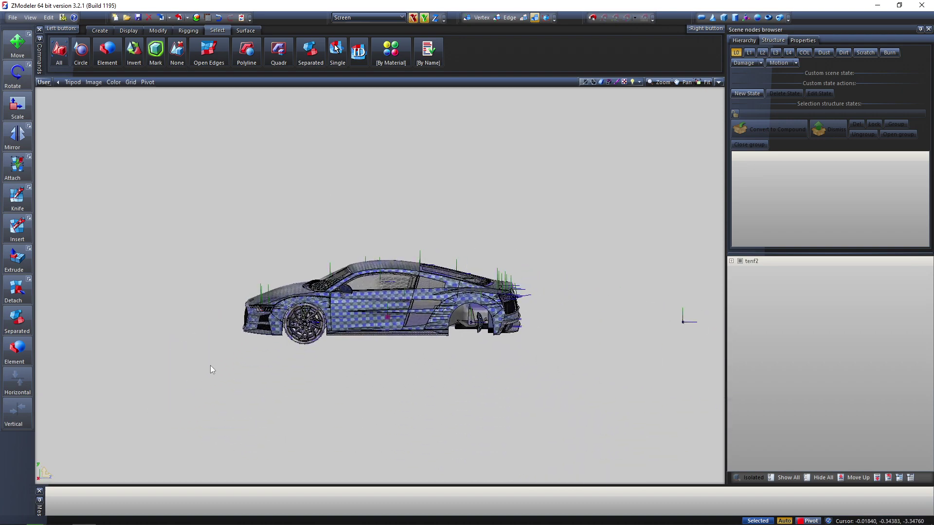
scroll(228, 219, up, 5)
middle_drag(229, 219, 505, 277)
scroll(598, 263, down, 3)
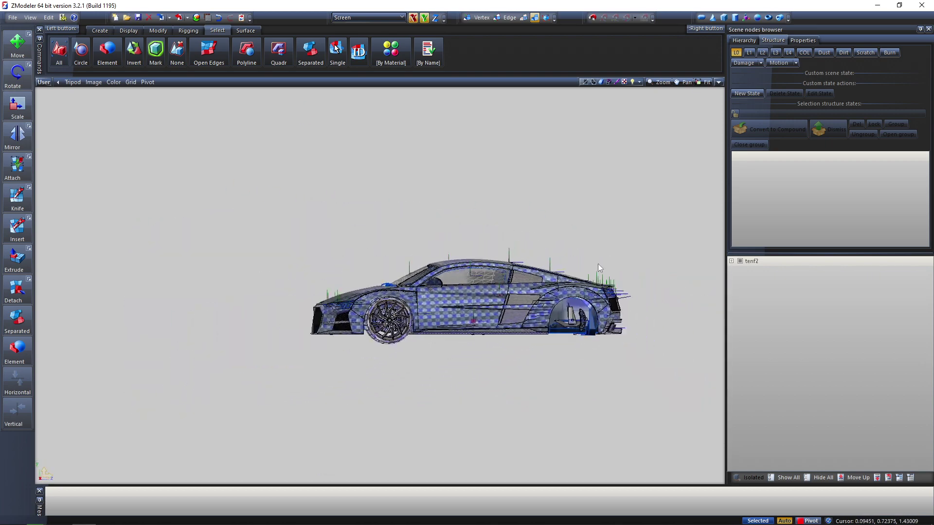
scroll(601, 268, up, 5)
Rename the tenf2 node in the Scene nodes browser to 'tutorial'.
click(766, 261)
click(785, 262)
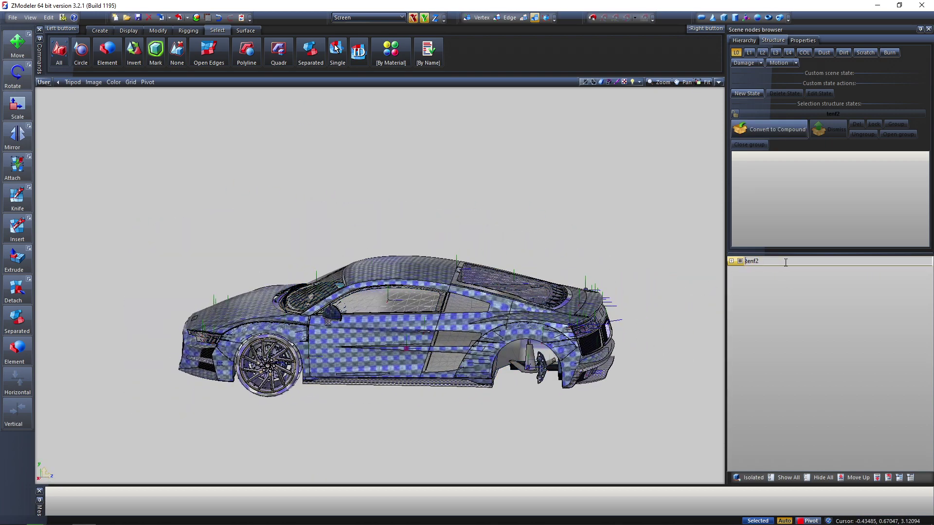
drag(785, 262, 745, 261)
text(tutorial)
key(Return)
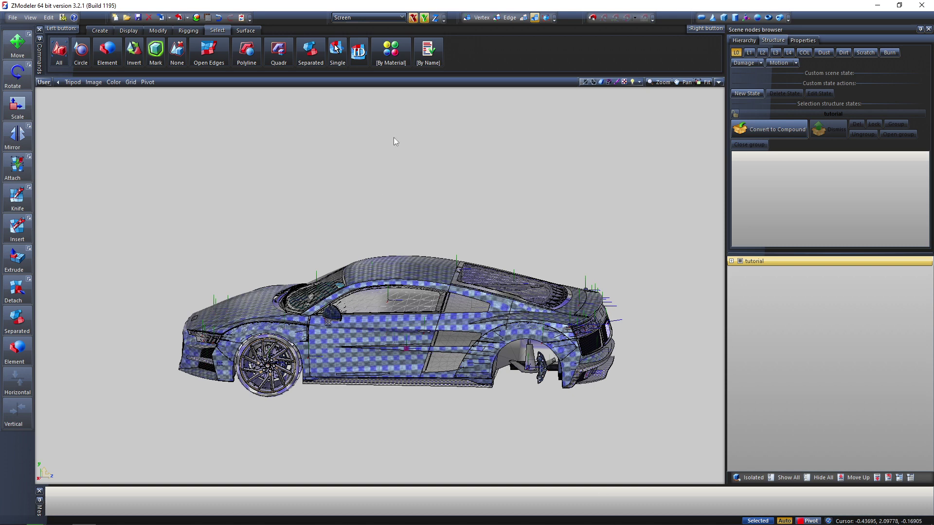
Export the model to tutorial.yft with Export LODs set to 'All but highest'.
click(180, 18)
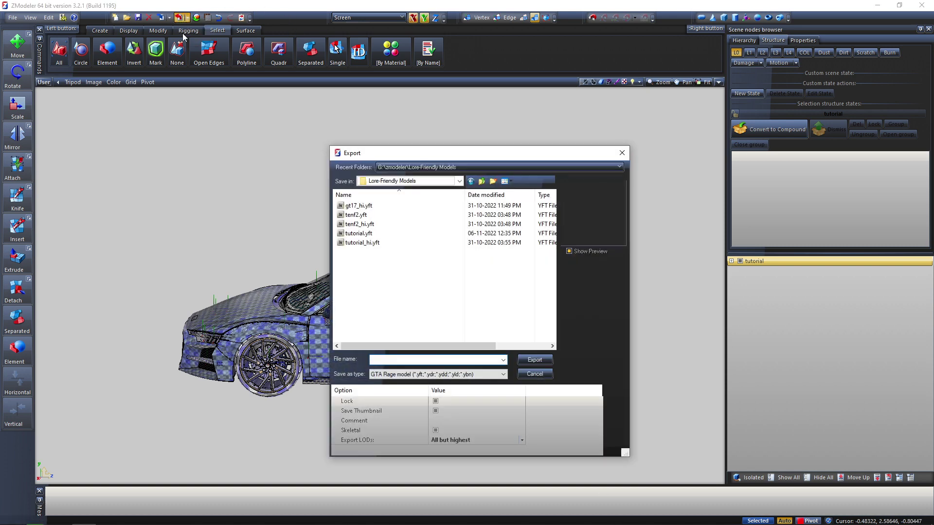
click(622, 153)
click(13, 17)
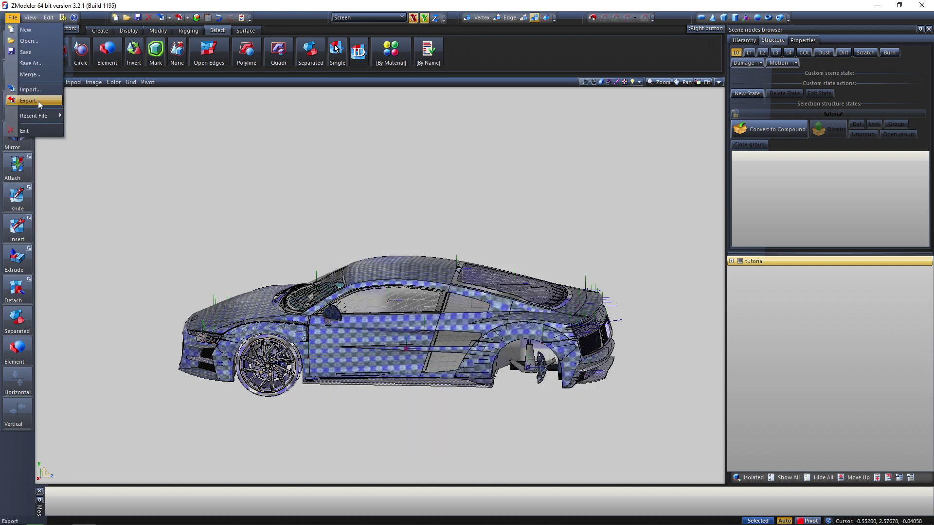
click(180, 18)
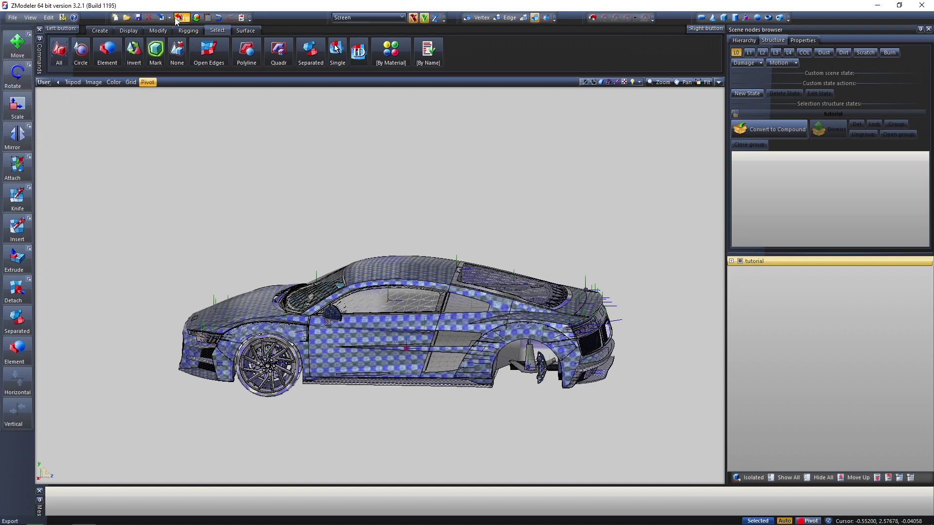
click(382, 236)
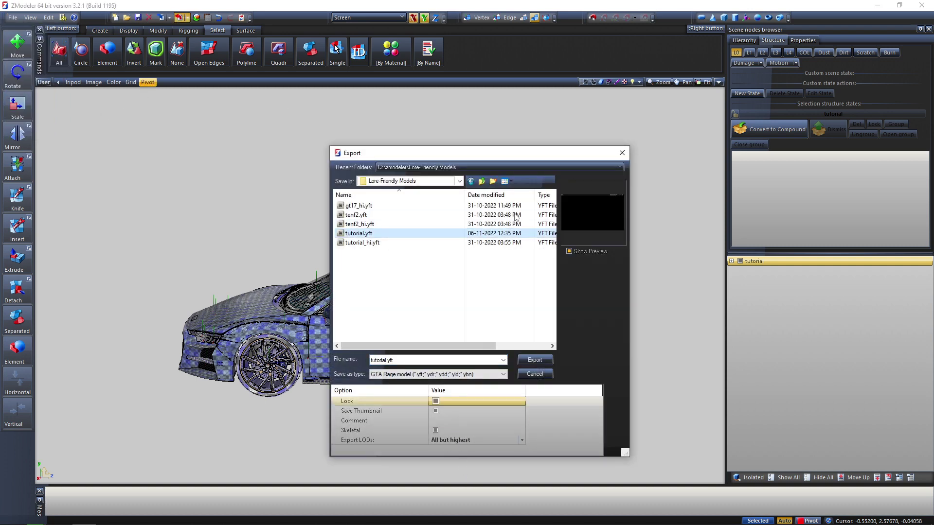
key(Return)
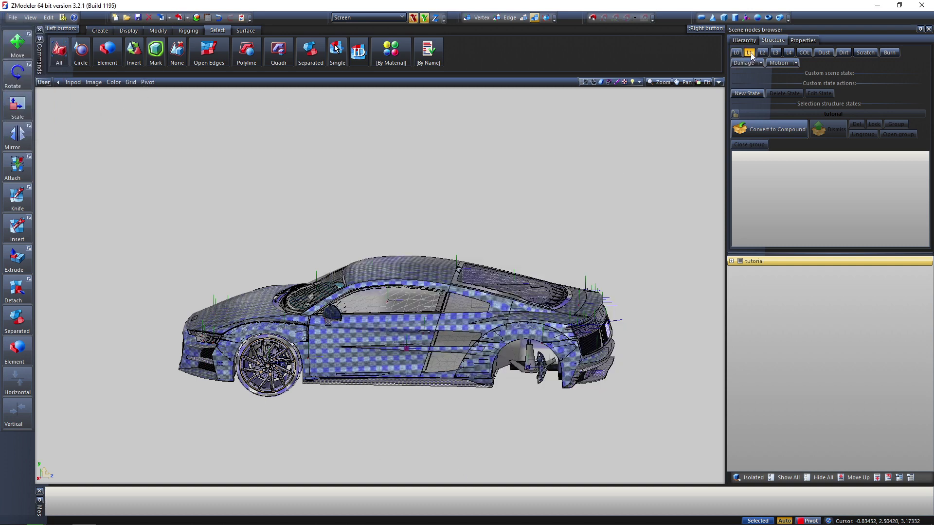
Preview the car at L2, L3 and L4 detail, then return to L0.
click(762, 53)
click(775, 52)
click(788, 52)
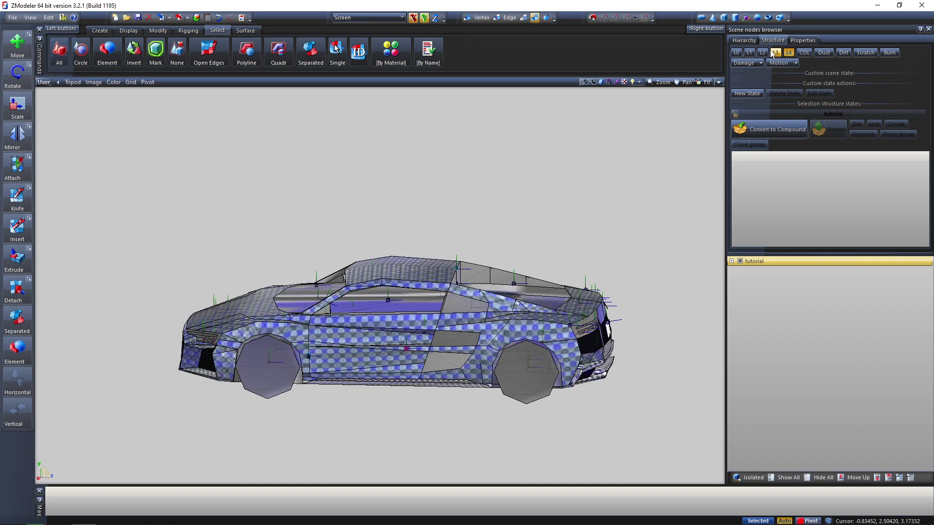
click(736, 53)
Export to tutorial.yft with Export LODs set to Autodetect, replacing the existing file.
click(179, 17)
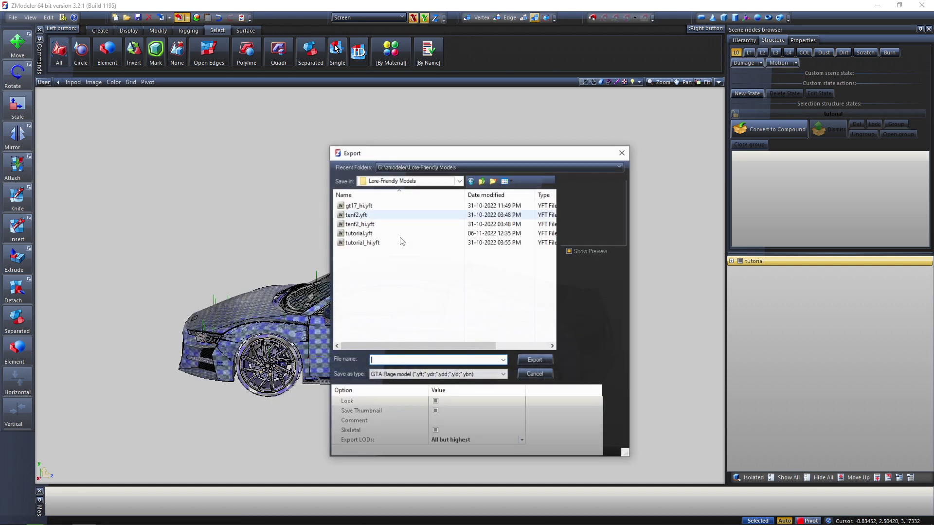
click(384, 215)
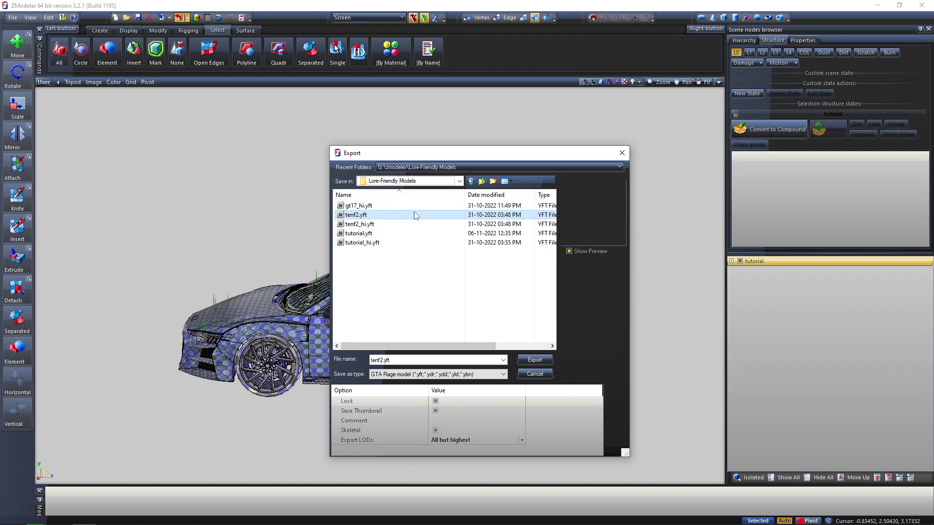
click(453, 440)
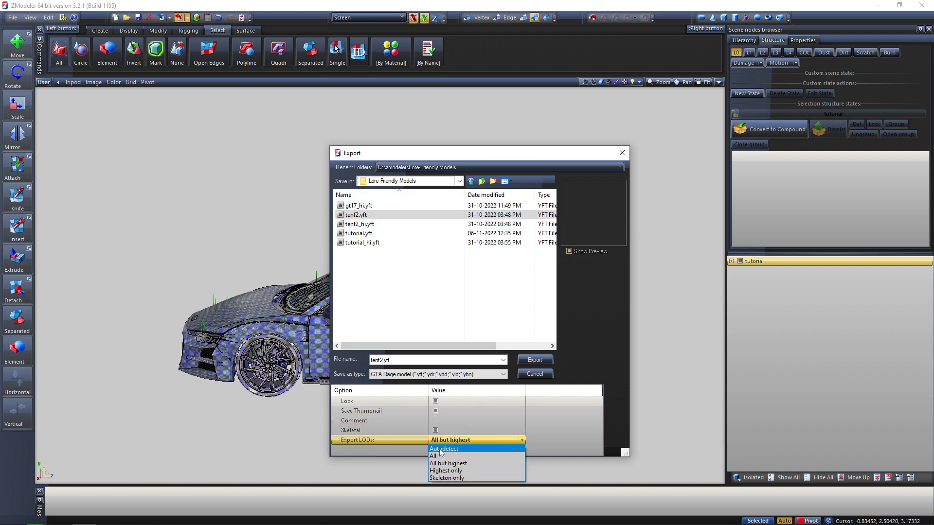
click(440, 450)
click(368, 234)
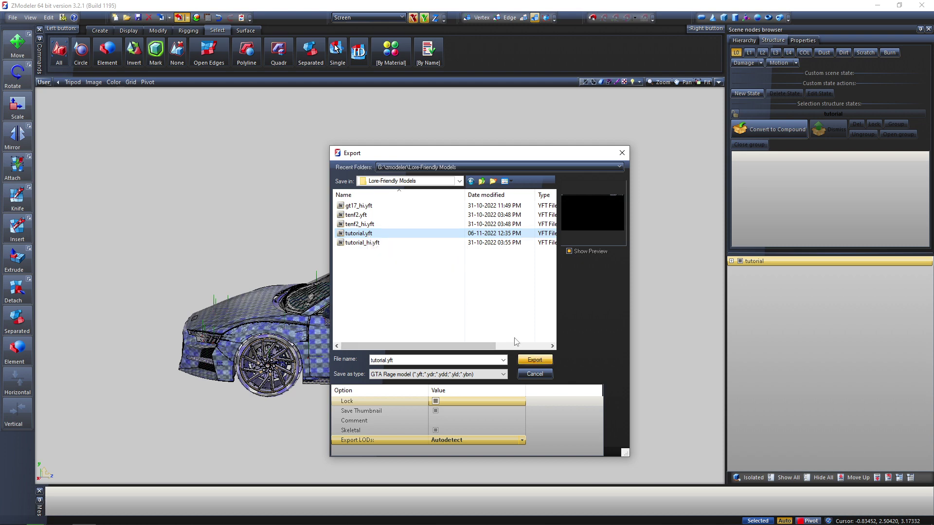
click(537, 360)
click(493, 268)
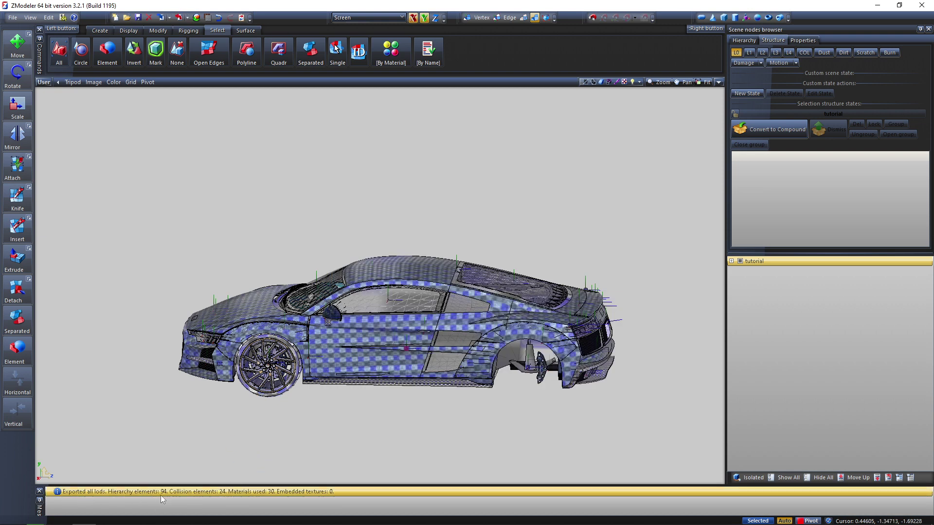
Rename the model node from tutorial to tutorial_hi.
click(772, 262)
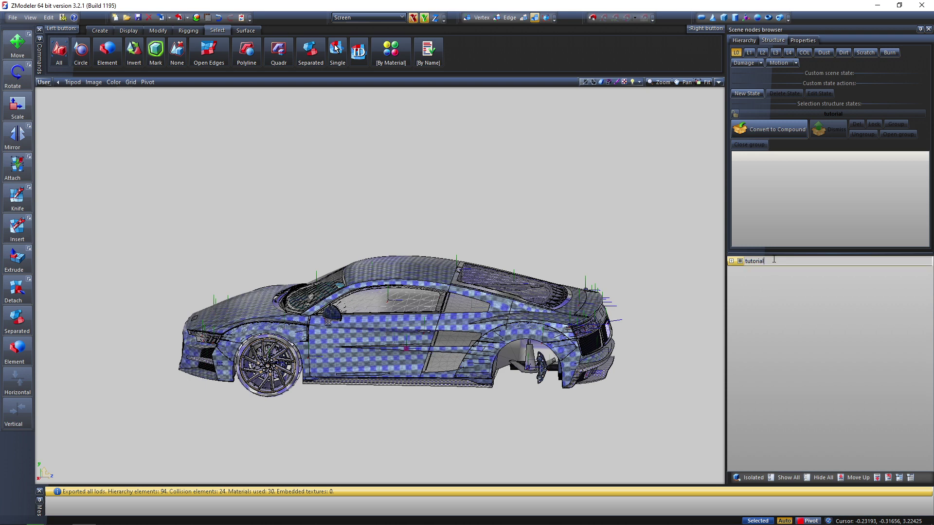
text(_hi)
key(Return)
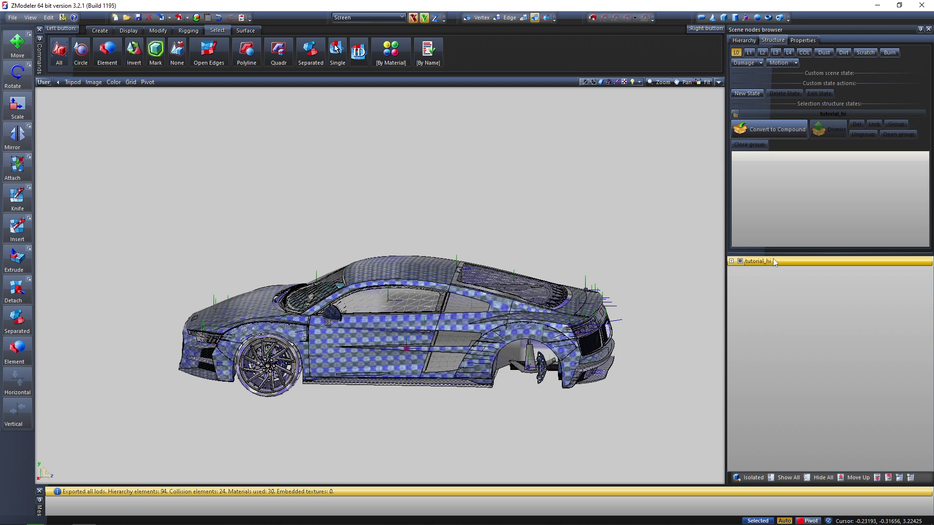
Export the model over the existing tutorial_hi.yft.
click(179, 18)
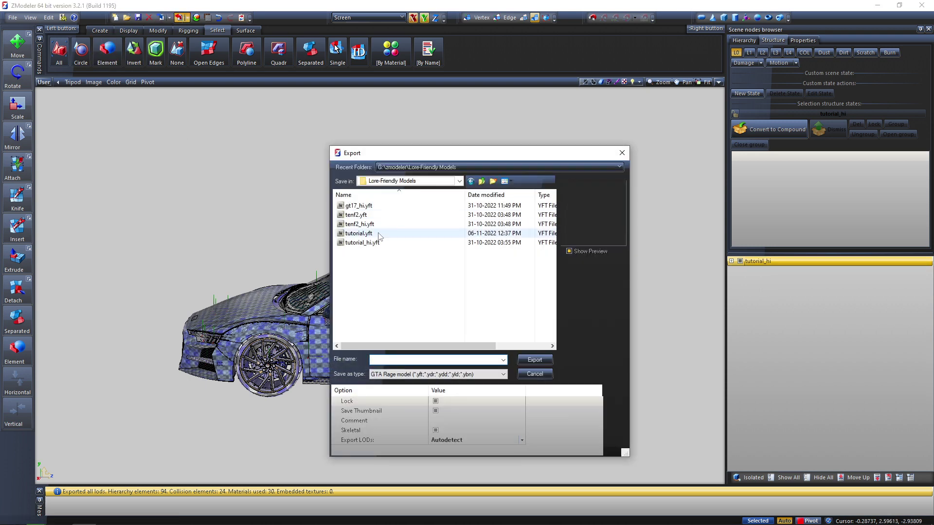
click(369, 242)
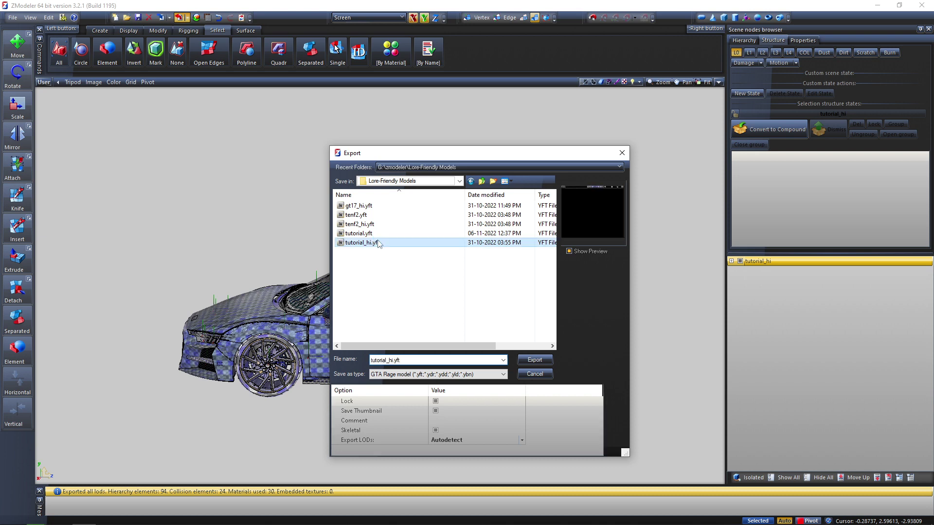
click(535, 360)
click(492, 267)
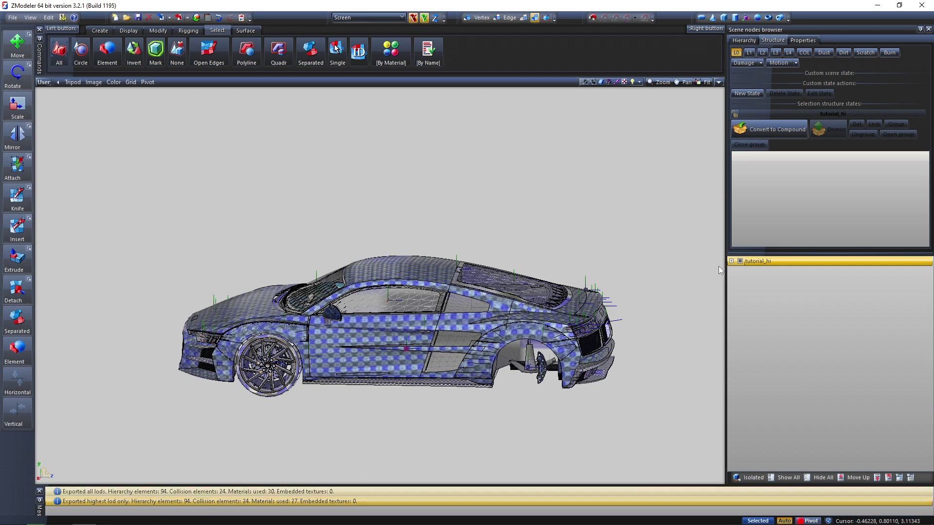
Rename the node from tutorial_hi back to tutorial.
double_click(787, 262)
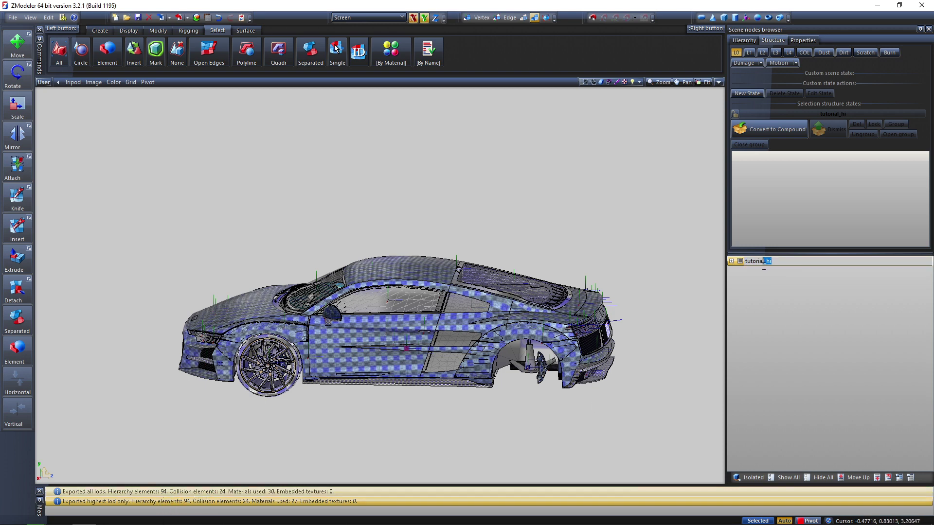
key(BackSpace)
key(Return)
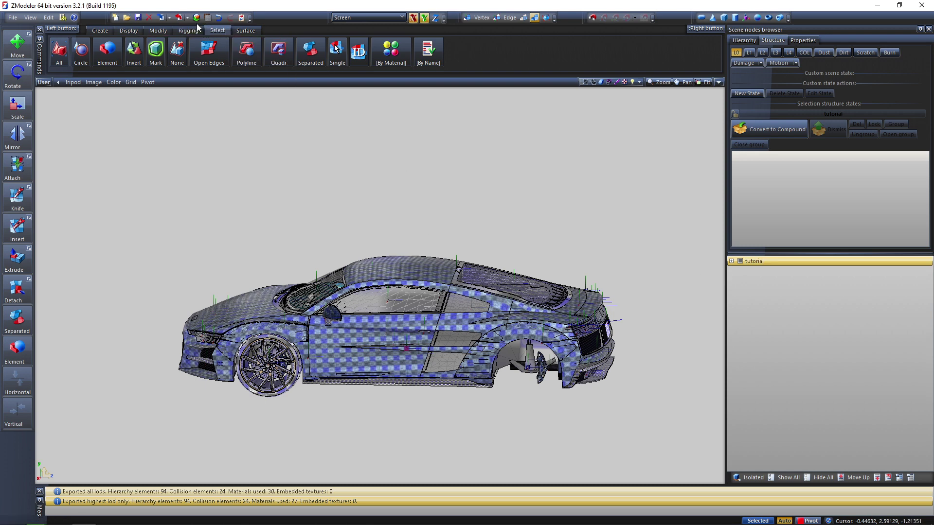
Export over tutorial.yft with Export LODs set to 'All but highest'.
click(179, 18)
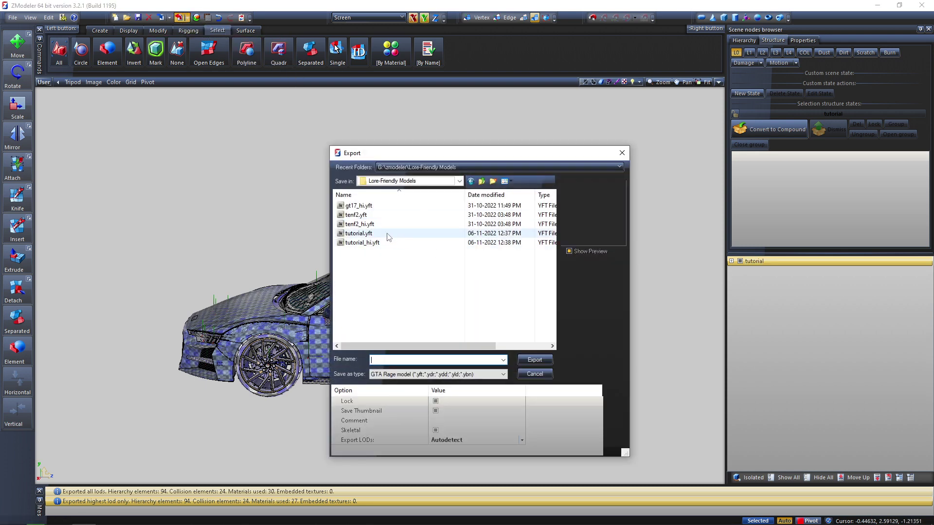
click(384, 234)
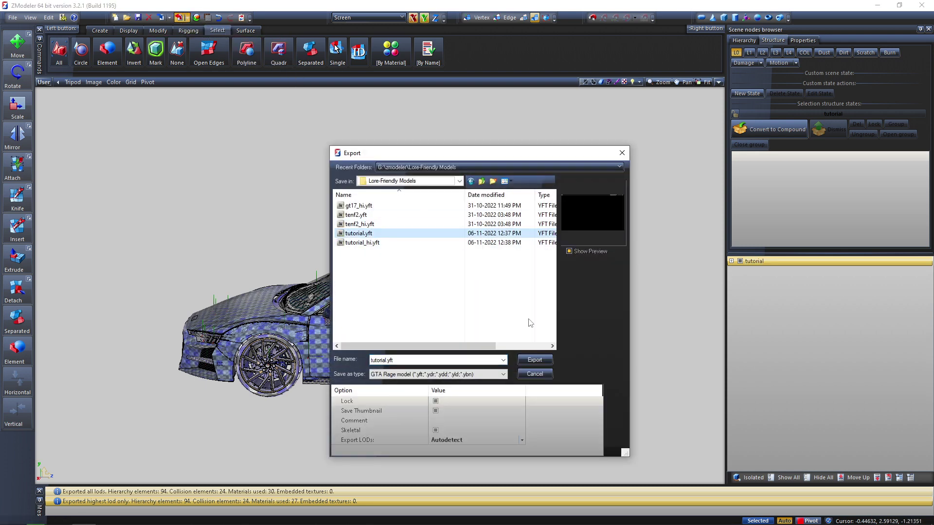
click(450, 442)
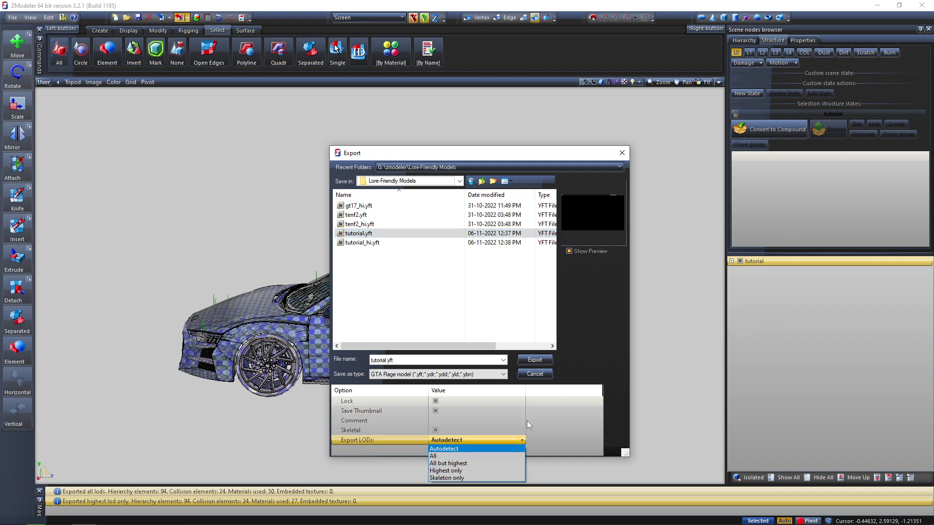
click(455, 465)
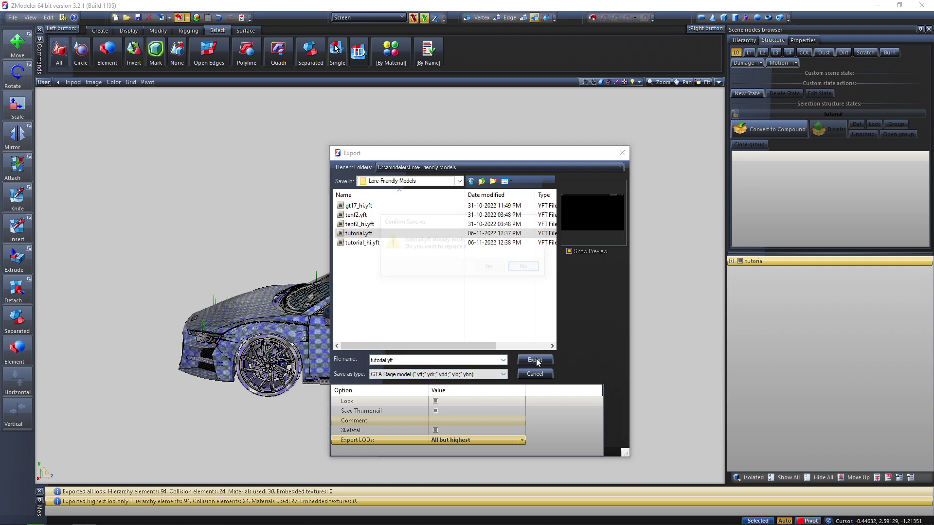
click(535, 360)
click(498, 268)
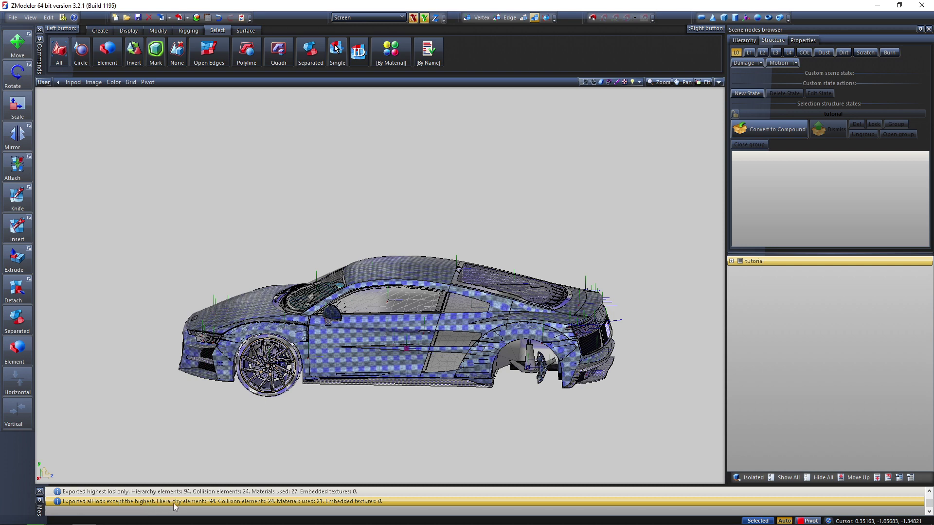
Rename the node from tutorial to tutorial_hi.
double_click(783, 261)
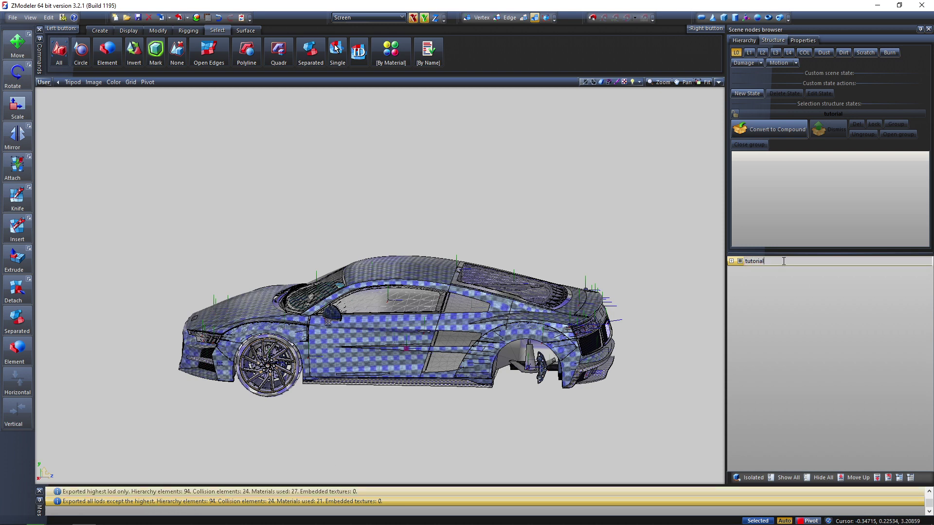
text(_hi)
key(Return)
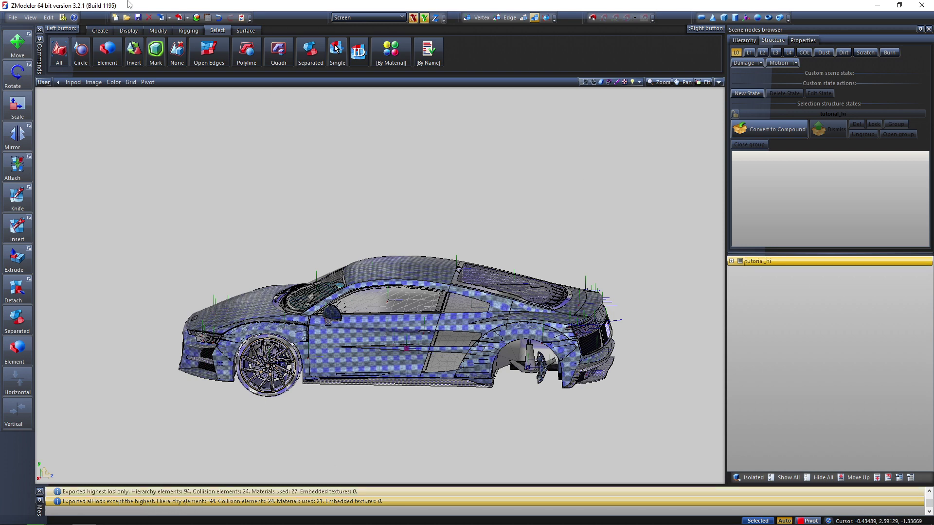
Export over tutorial_hi.yft with Export LODs set to 'Highest only'.
click(180, 18)
click(385, 243)
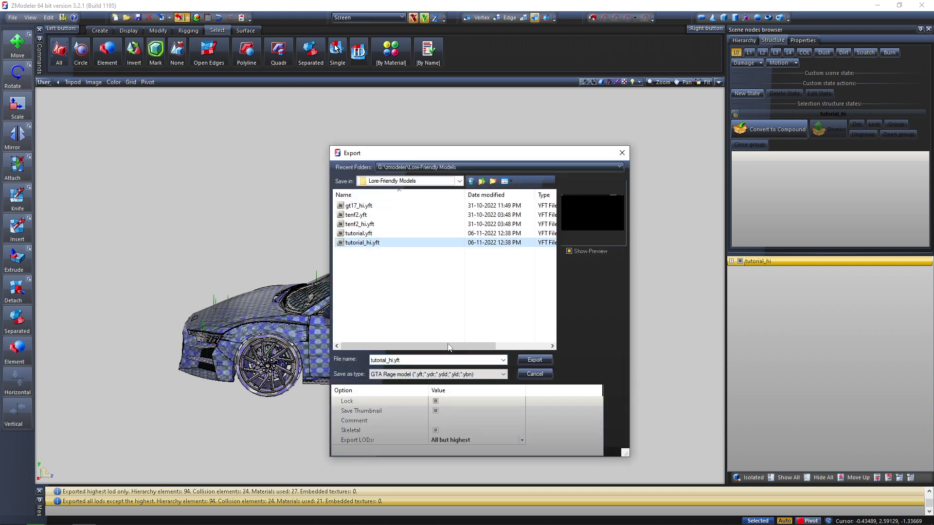
click(469, 440)
click(488, 439)
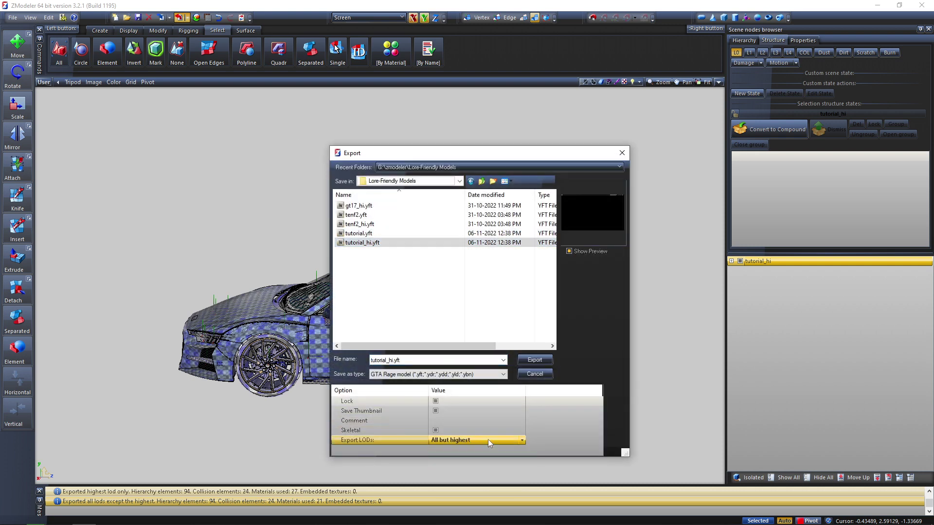
click(489, 439)
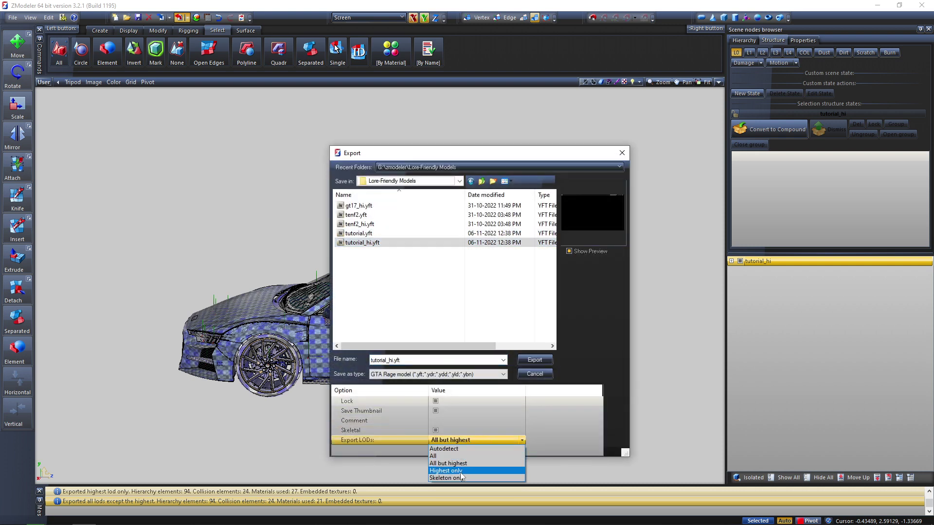
click(461, 474)
click(534, 360)
click(486, 267)
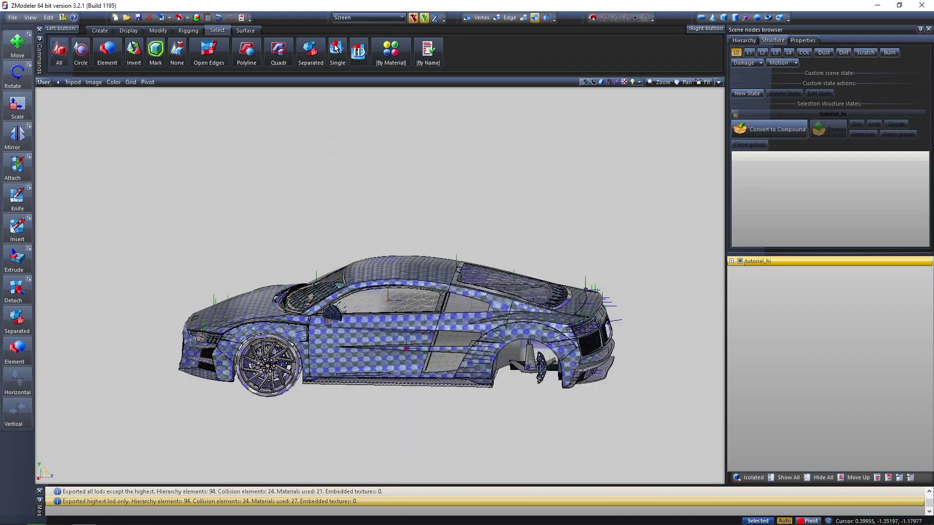
Clear all messages from the message log.
right_click(269, 496)
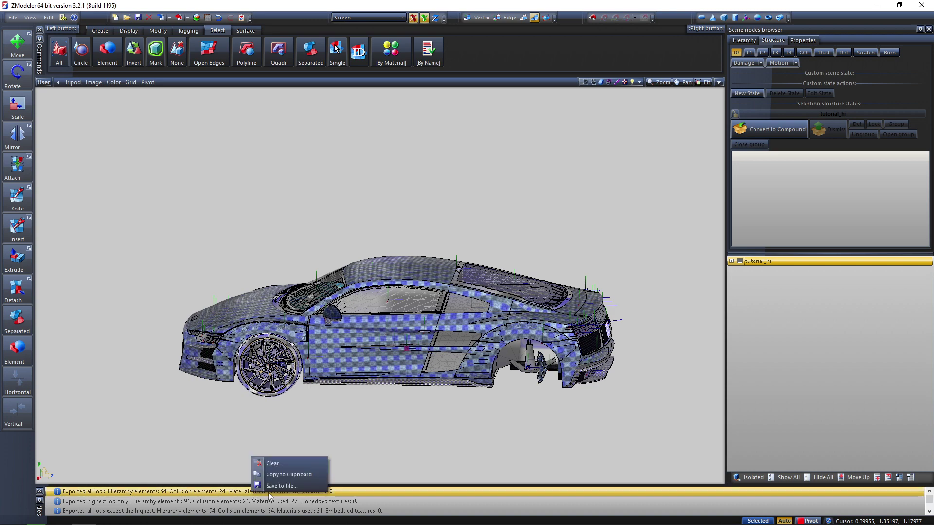
click(282, 463)
scroll(435, 262, up, 2)
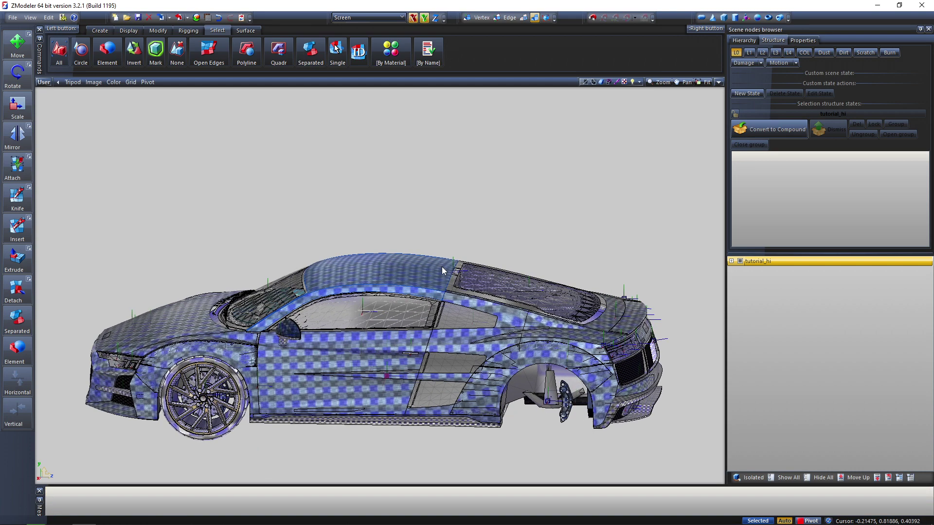
Toggle the Lock option in the Export dialog, then cancel without exporting.
click(180, 18)
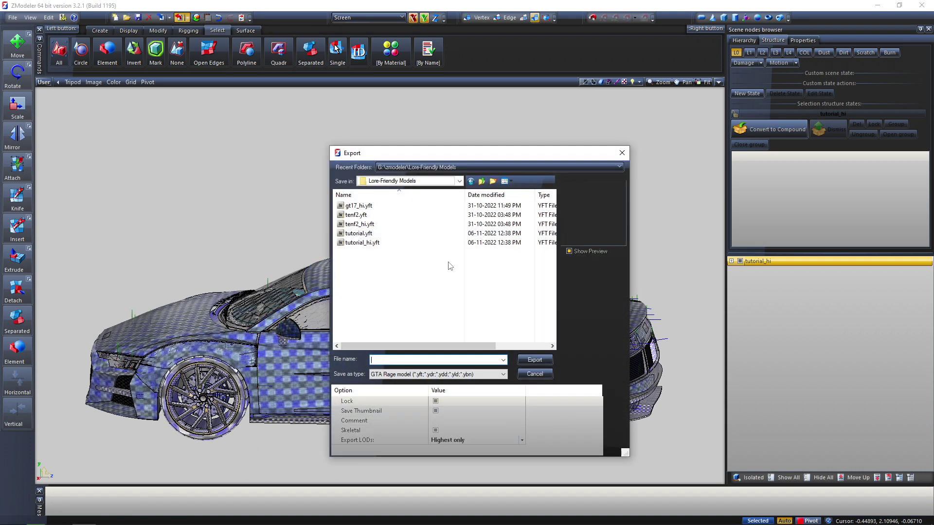
click(450, 411)
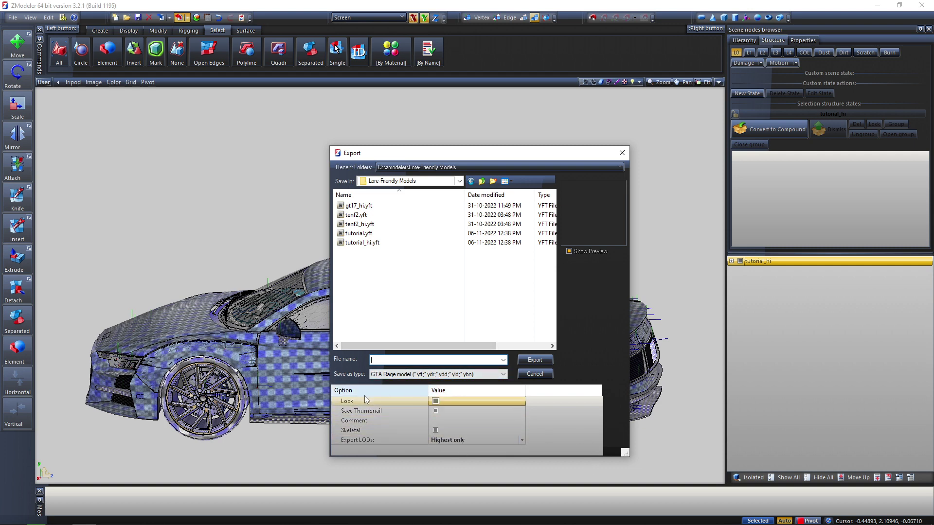
click(435, 402)
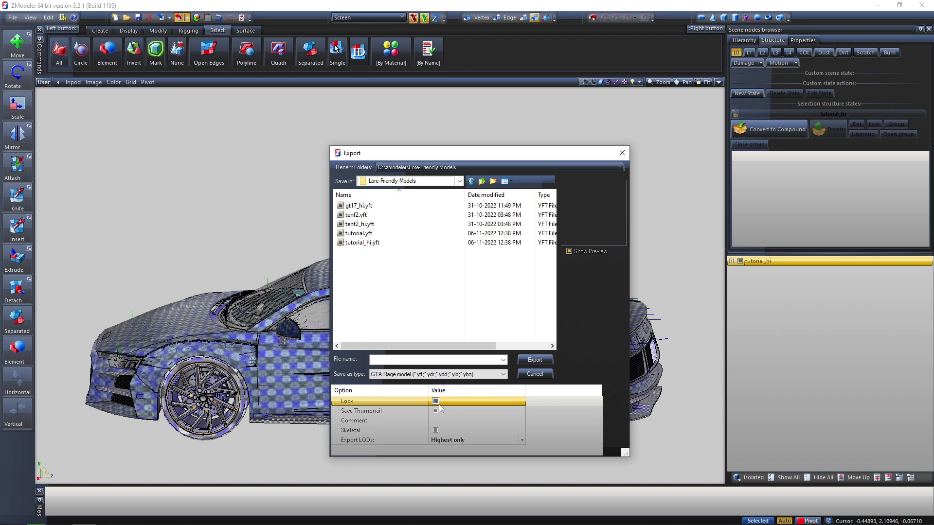
click(462, 401)
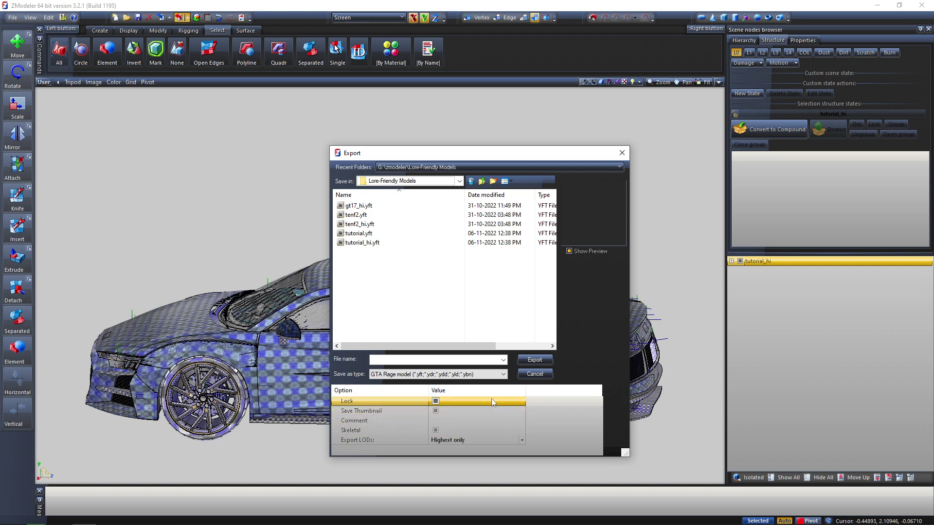
click(536, 374)
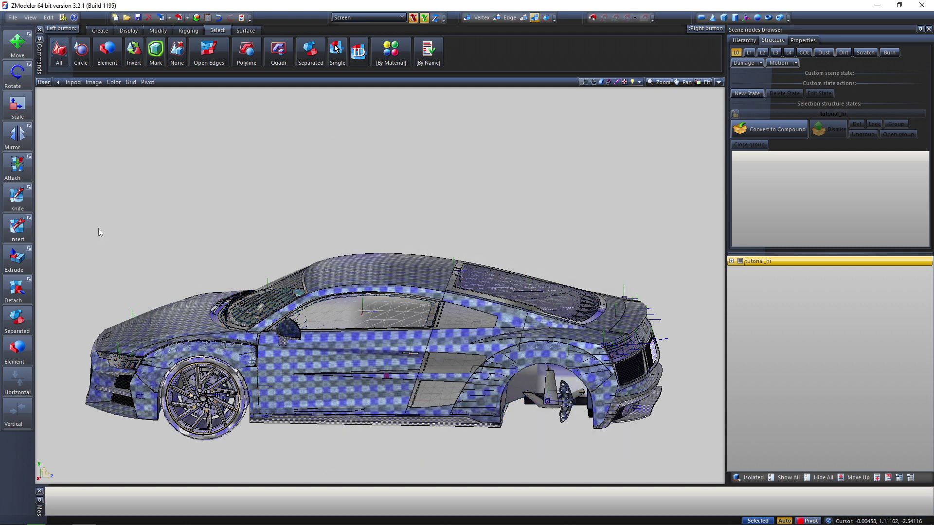
Orbit and zoom around the textured tutorial_hi car, ending on a raised rear three-quarter view.
middle_drag(335, 196, 410, 357)
scroll(319, 298, up, 3)
scroll(297, 378, up, 6)
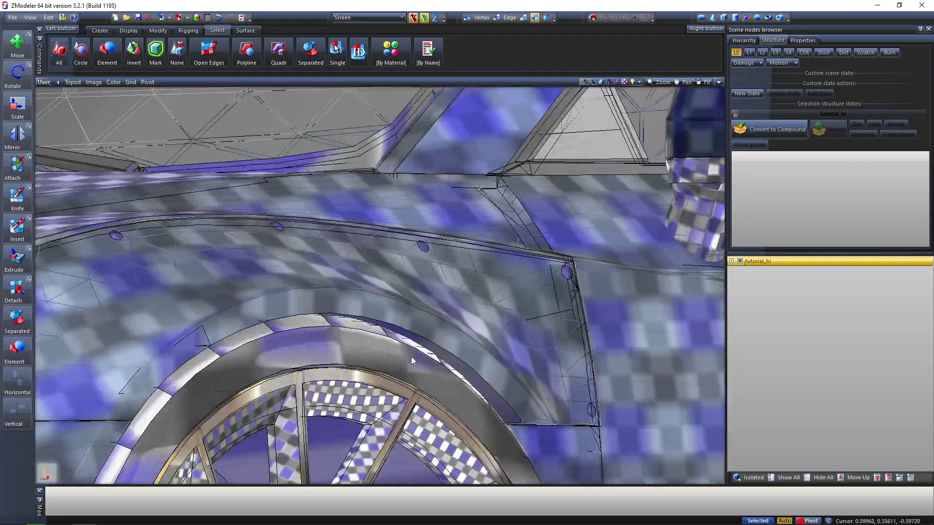
scroll(410, 356, up, 2)
scroll(411, 355, down, 3)
scroll(580, 397, down, 4)
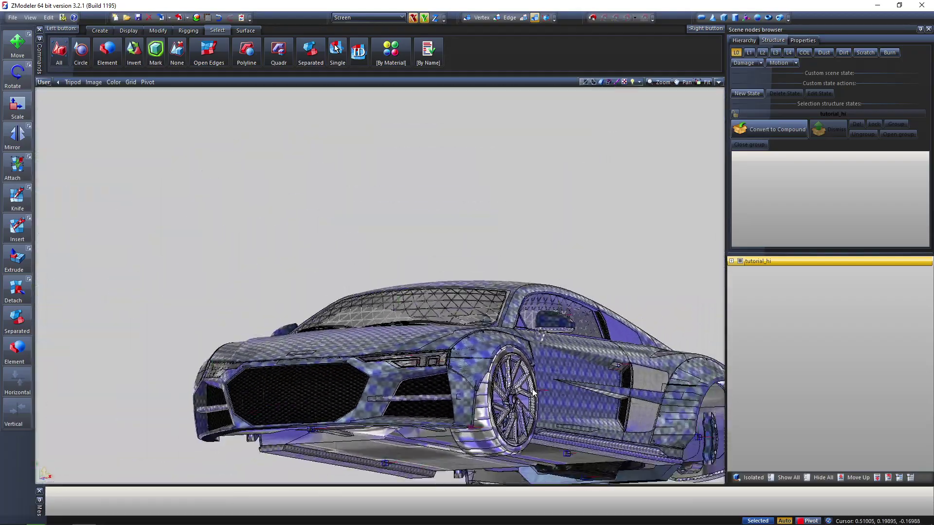
middle_drag(581, 397, 535, 384)
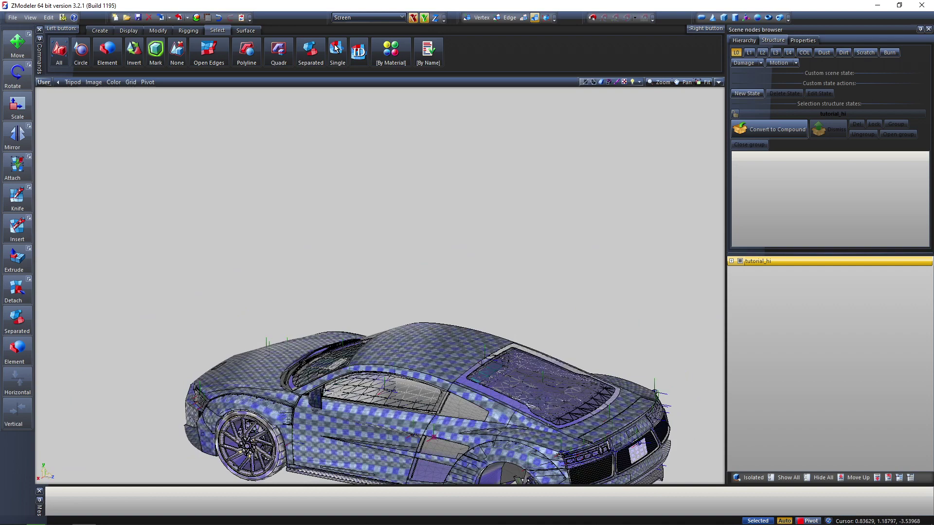